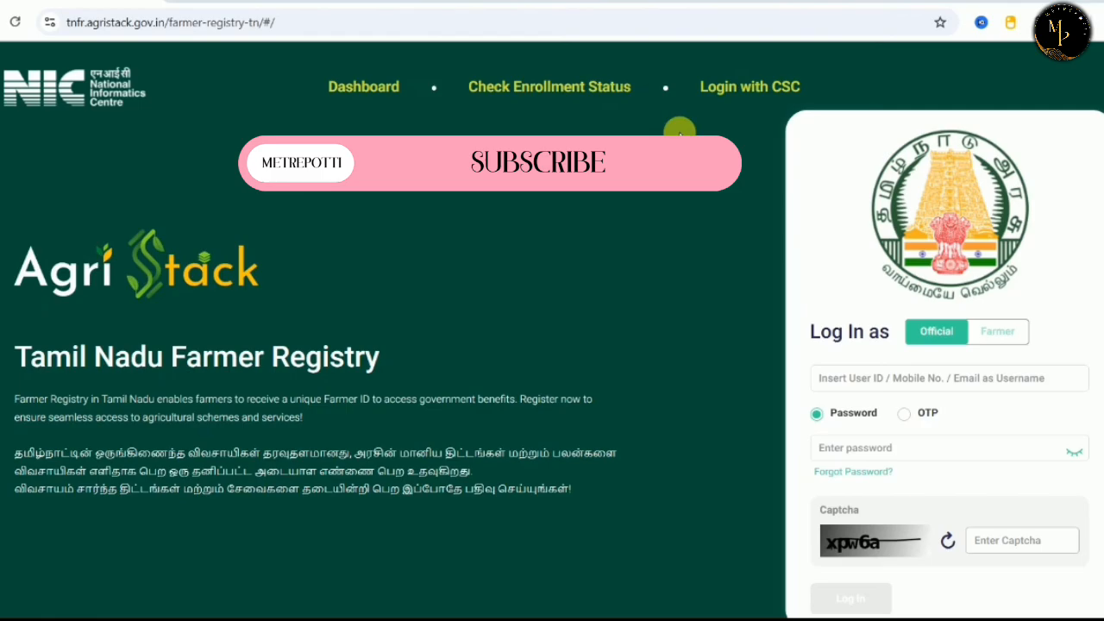
Sign in with CSC and open a blank Farmer Registration Form.
click(277, 4)
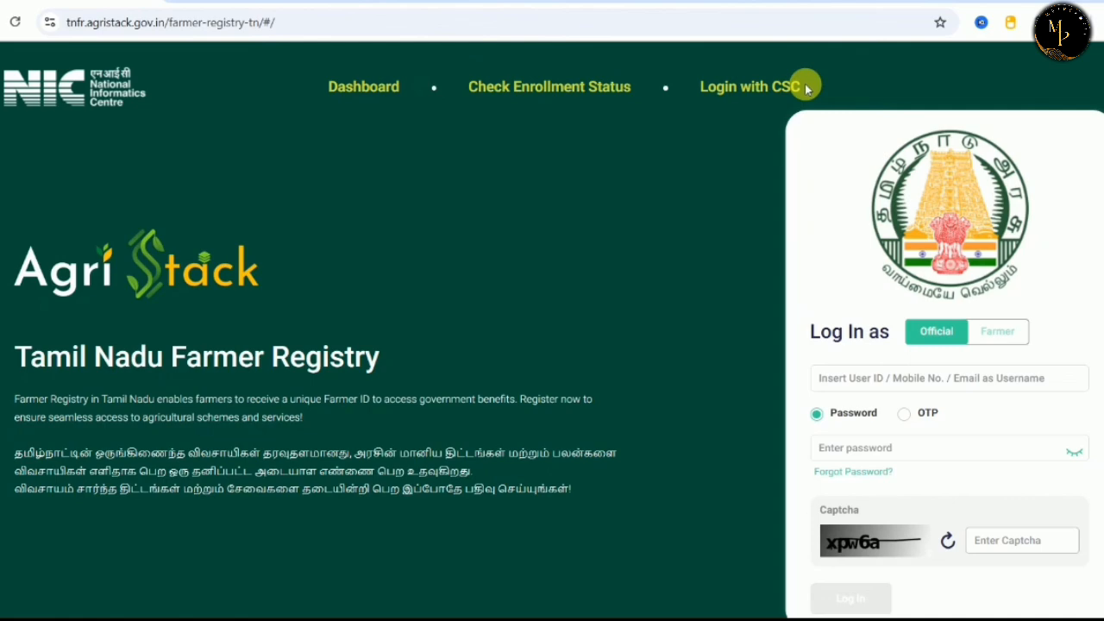
click(742, 90)
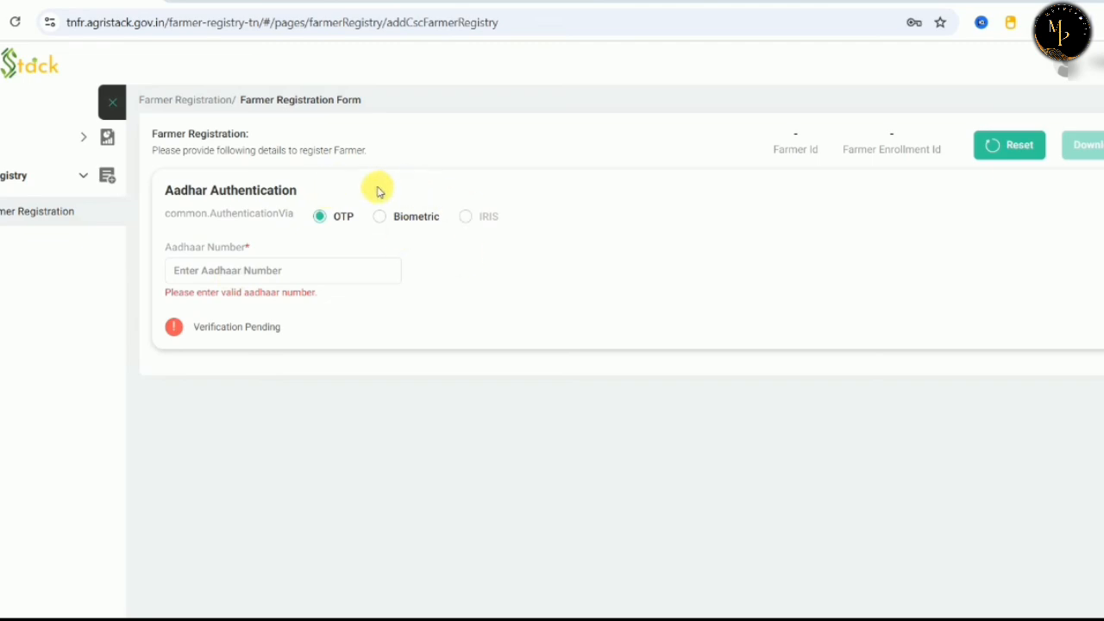
Verify the farmer's Aadhaar number with the received OTP so it shows Verified.
click(381, 218)
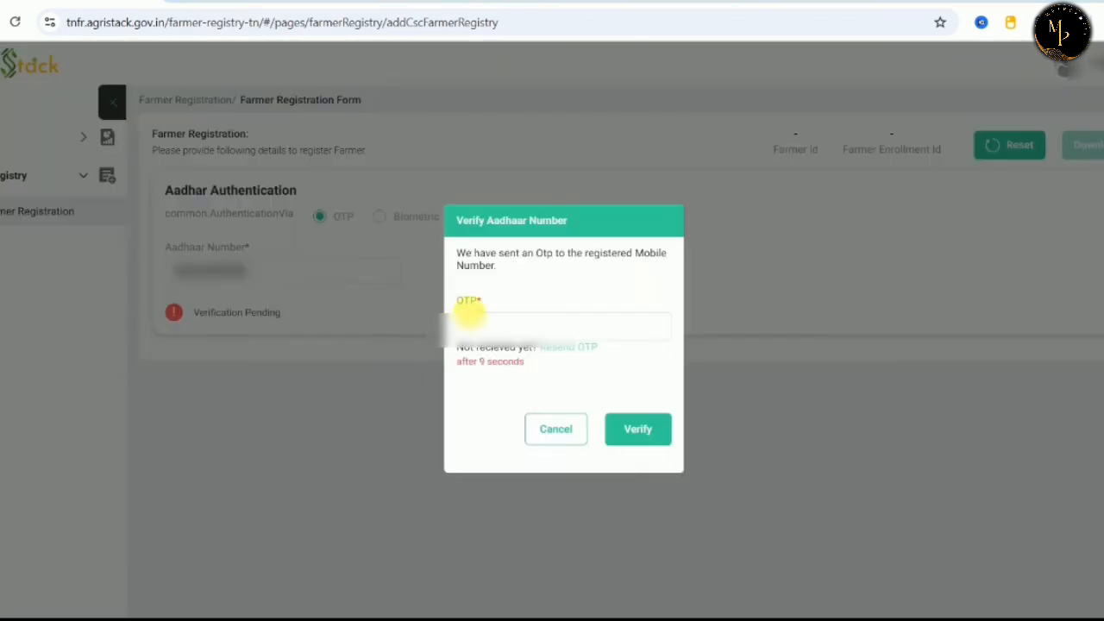
click(477, 320)
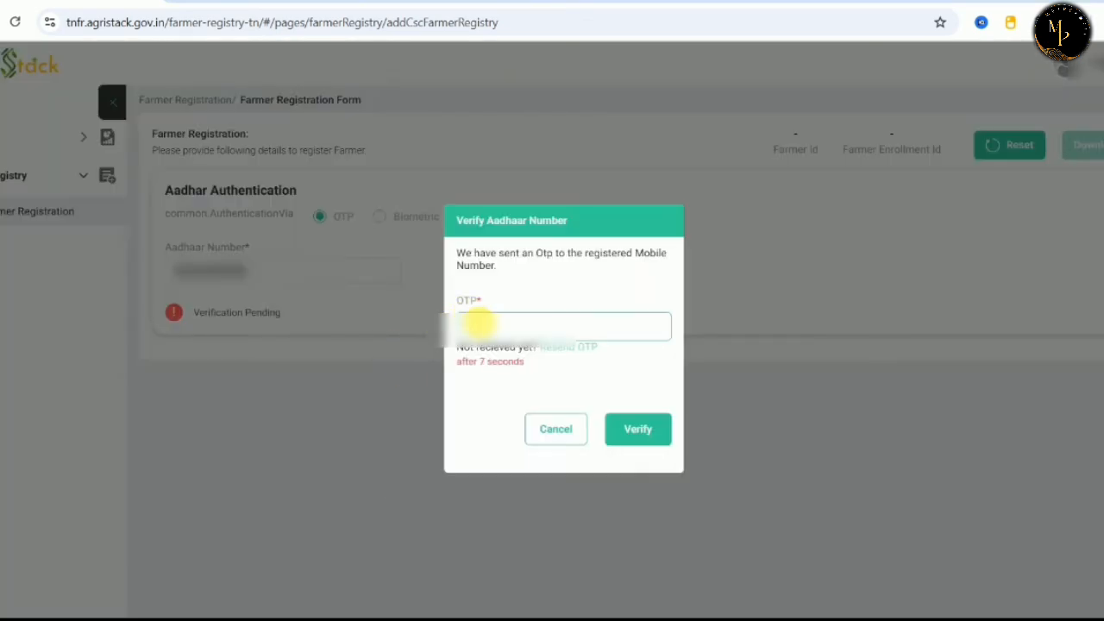
text(*****)
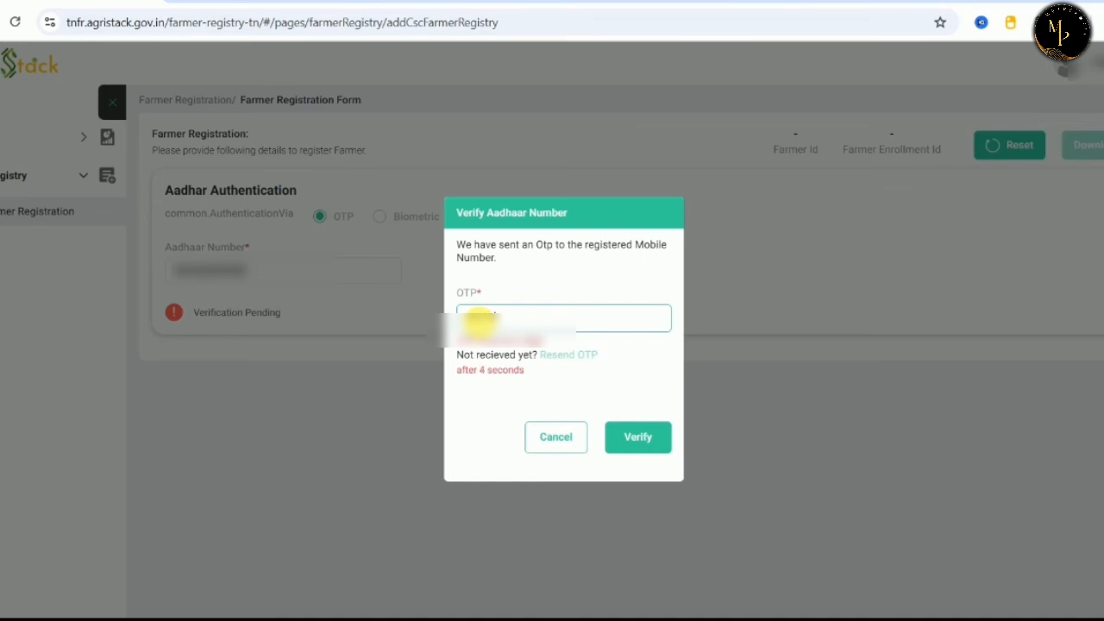
click(638, 432)
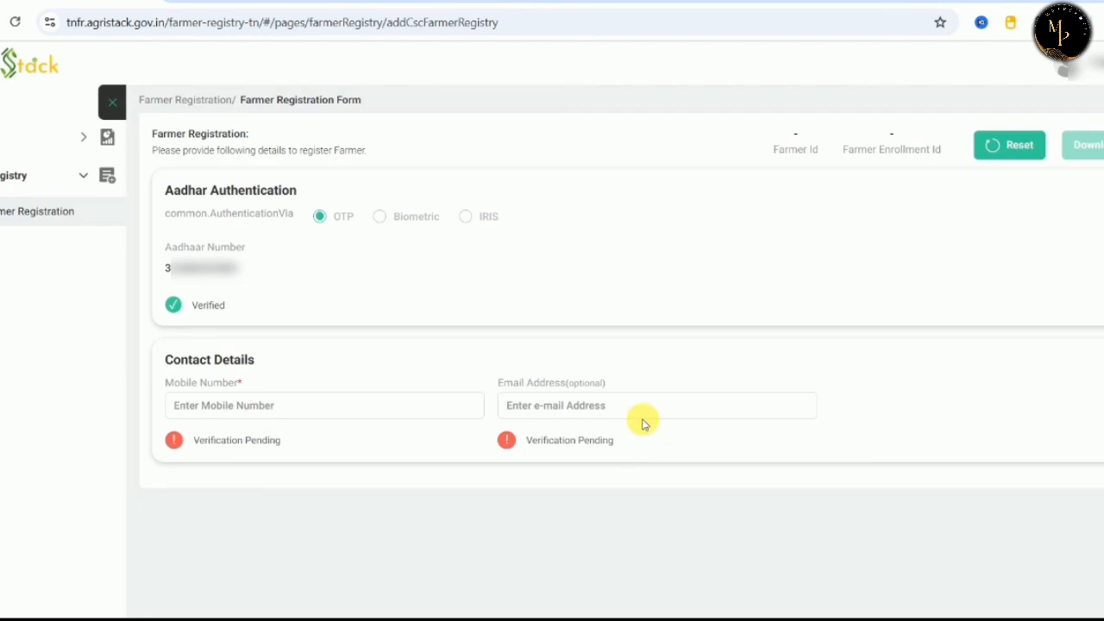
Enter the farmer's mobile number and confirm it with the received OTP.
click(271, 406)
text(790)
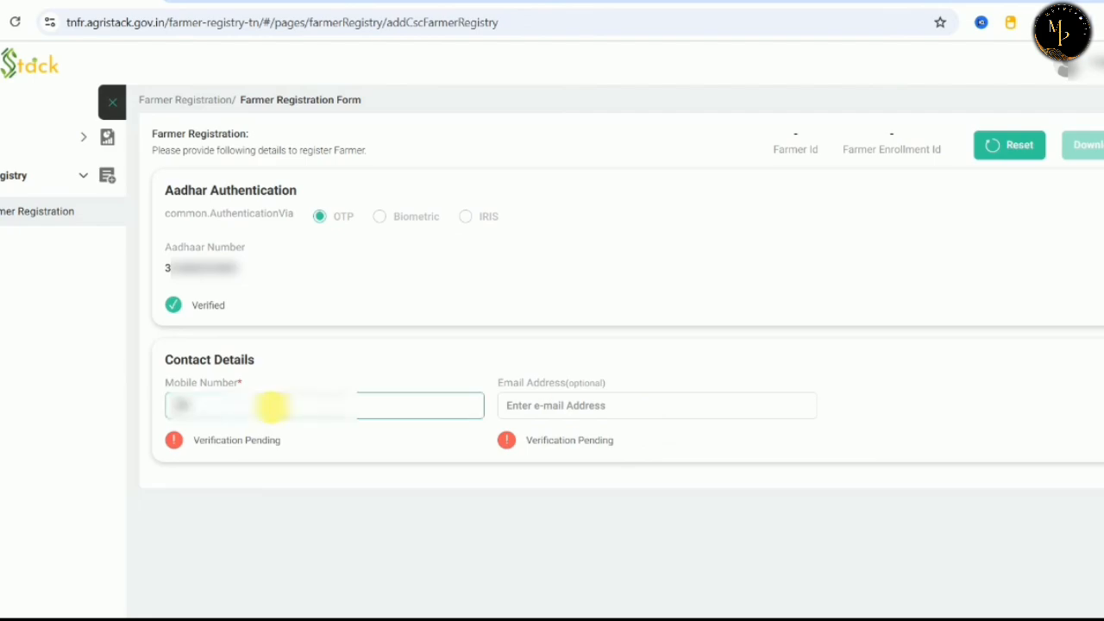
text(0000000)
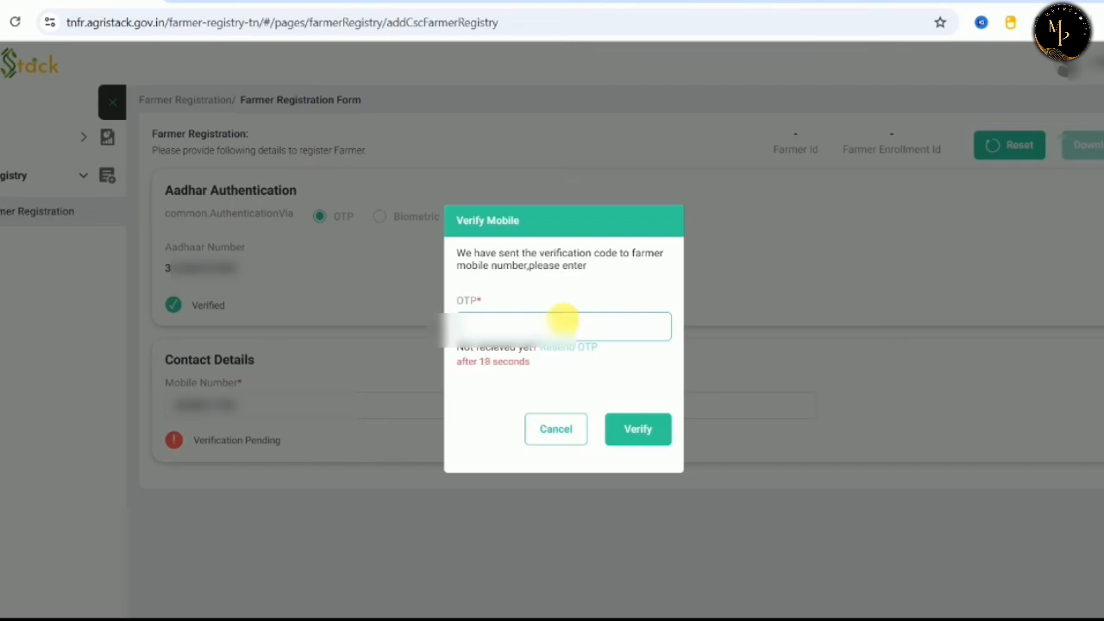
text(000000)
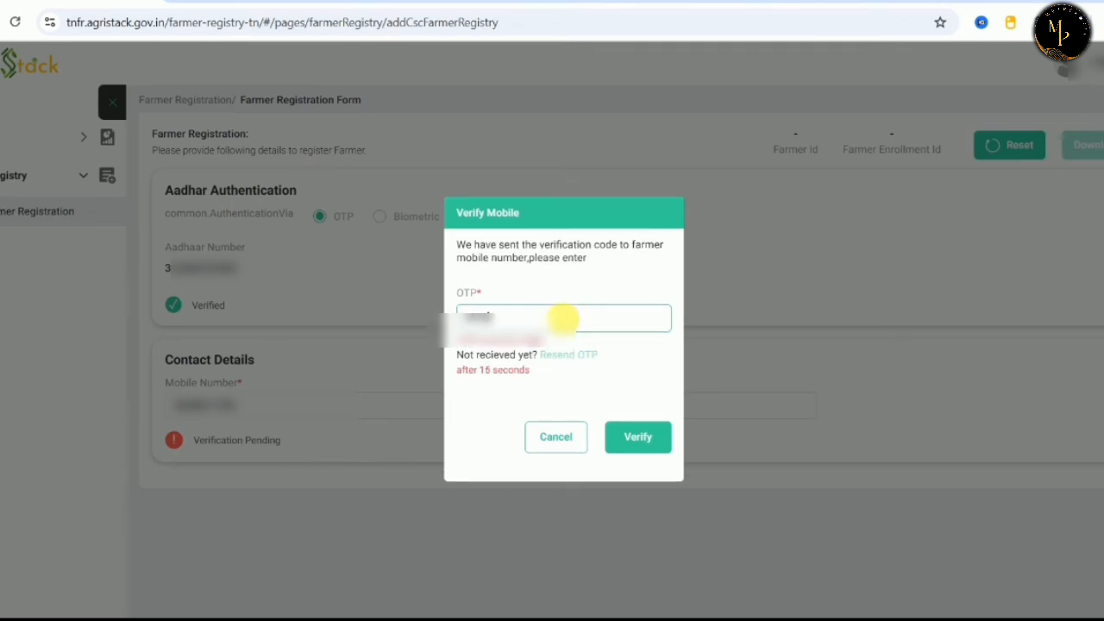
click(653, 426)
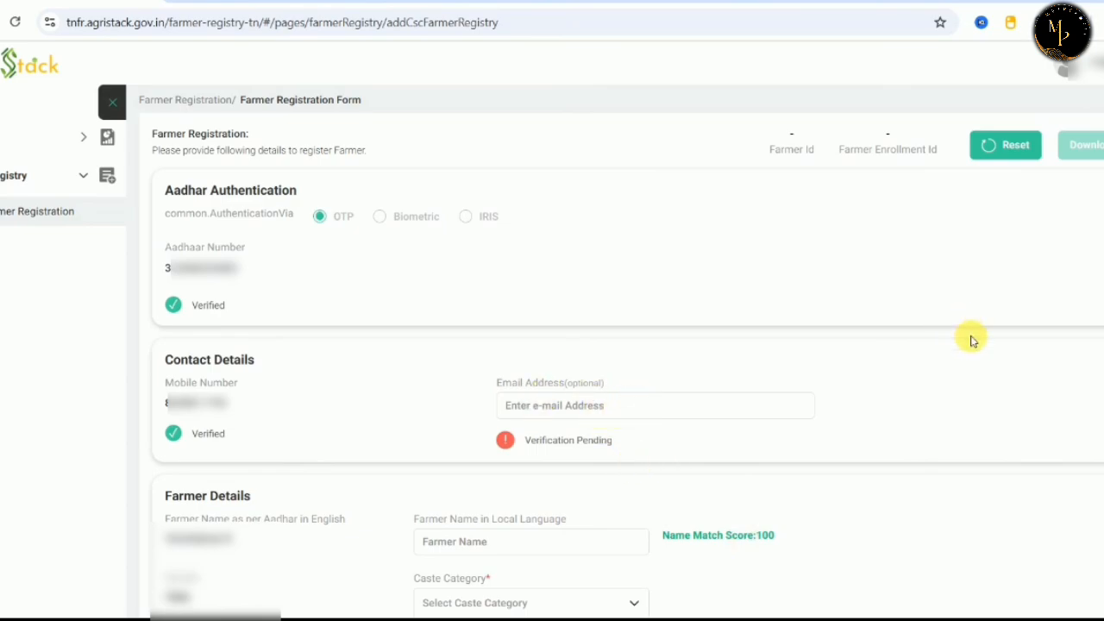
Choose OBC as the Caste Category in the Farmer Details section.
scroll(971, 341, down, 4)
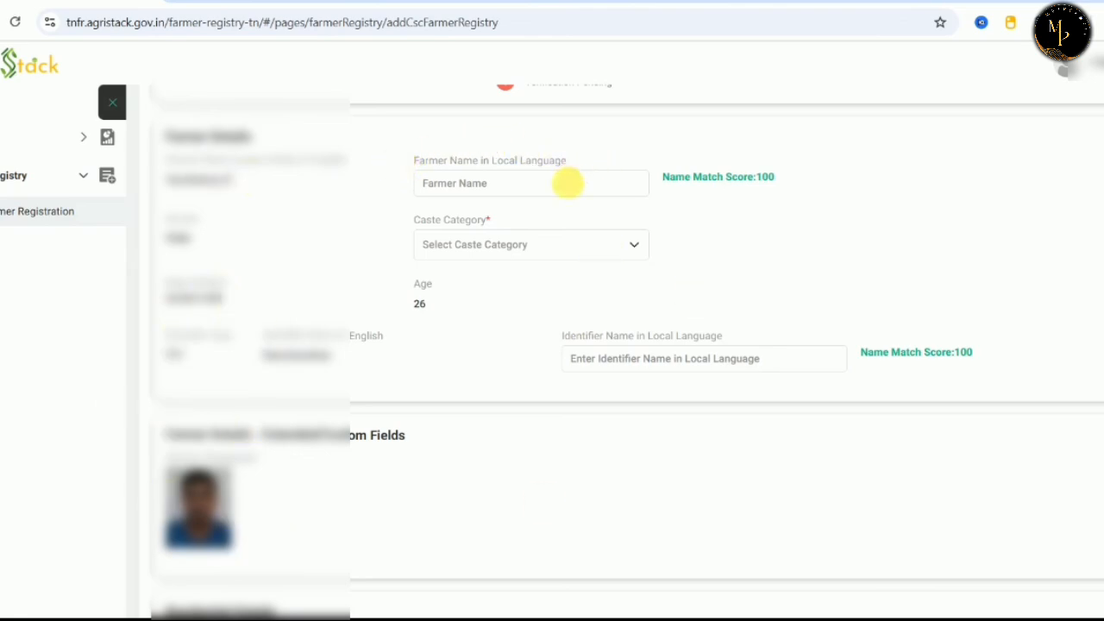
click(566, 183)
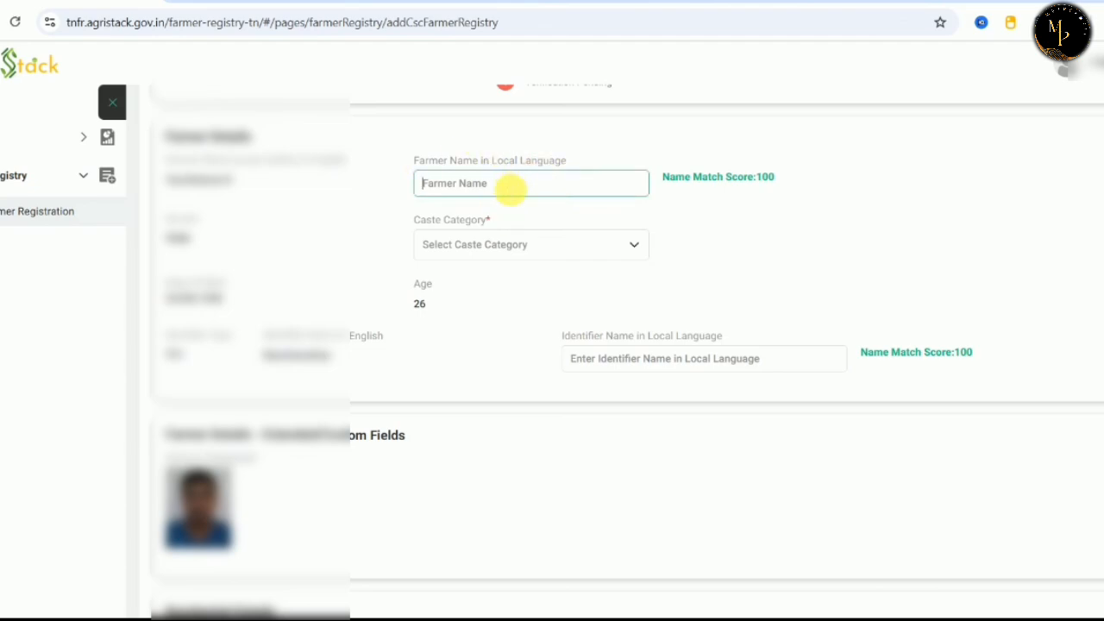
click(480, 236)
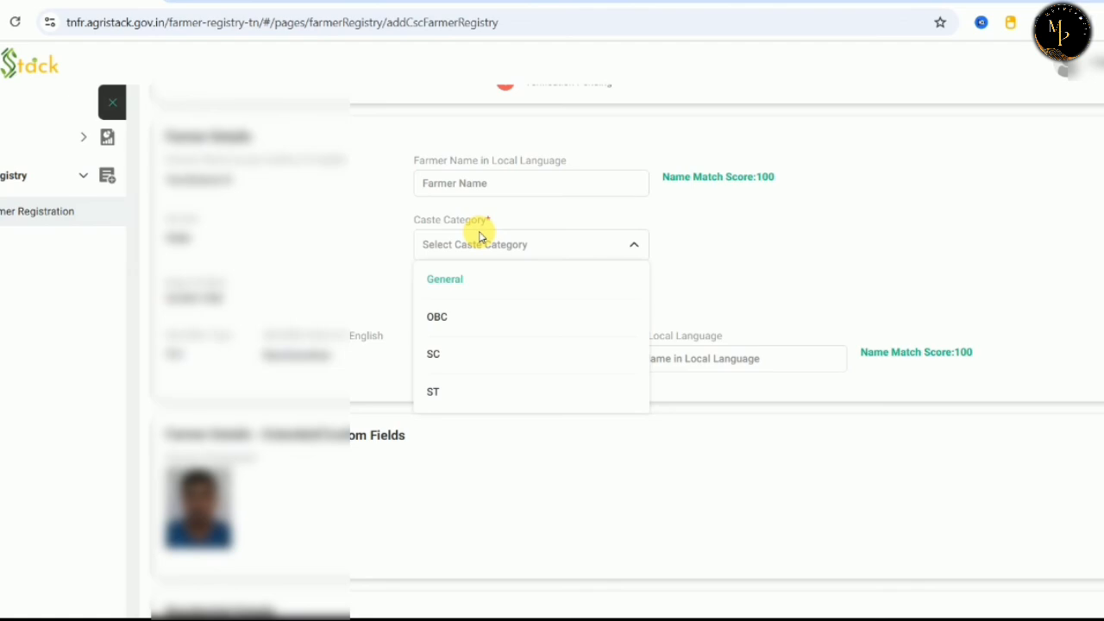
click(464, 317)
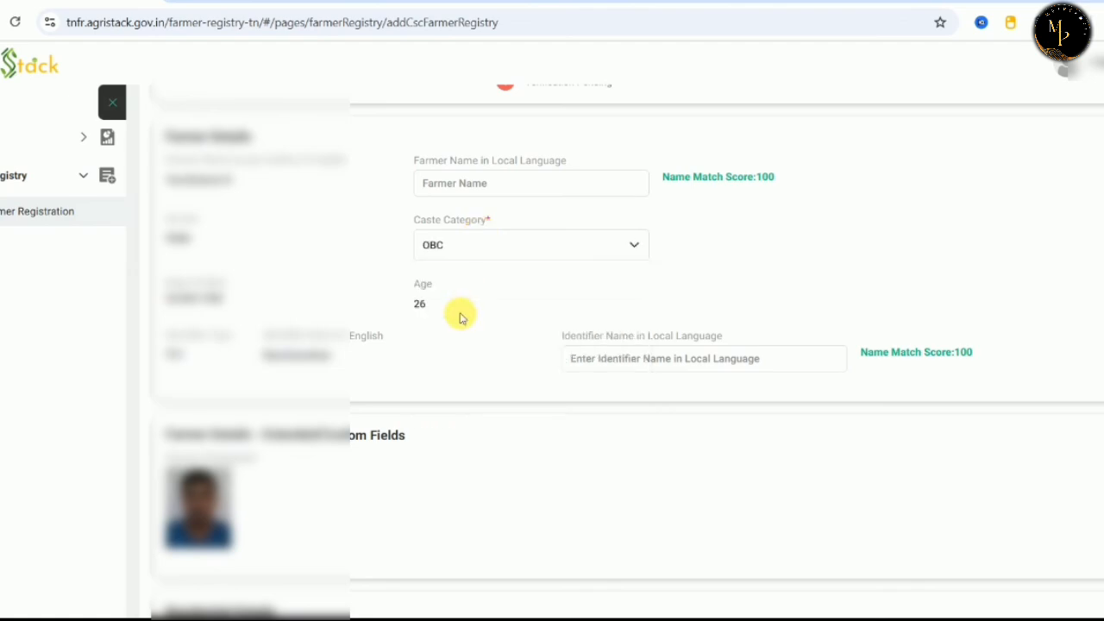
click(498, 243)
click(838, 227)
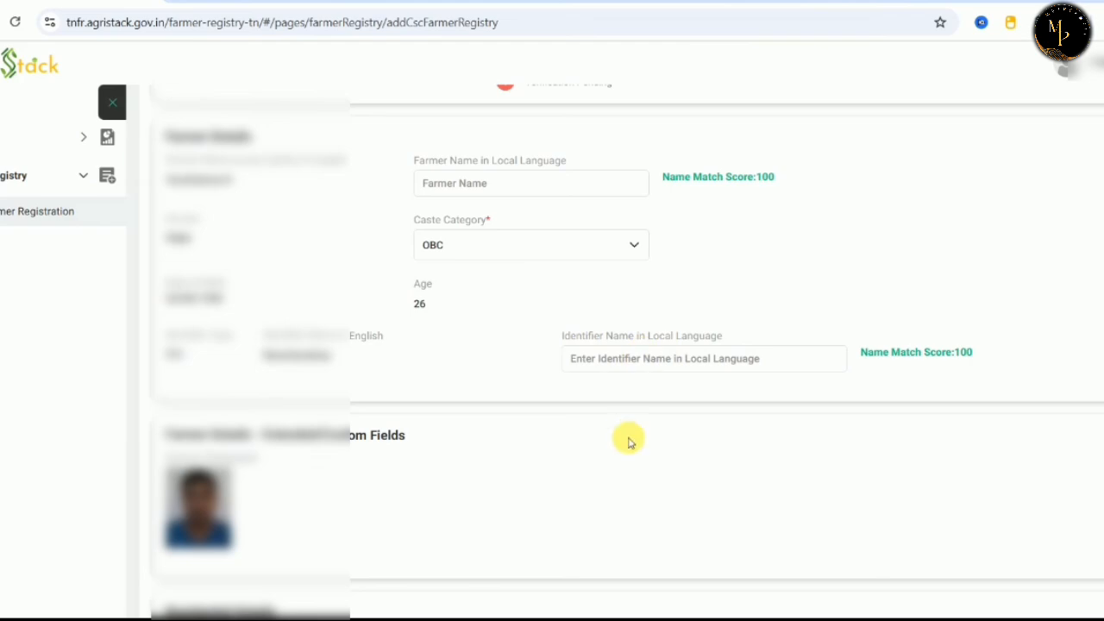
scroll(627, 441, down, 6)
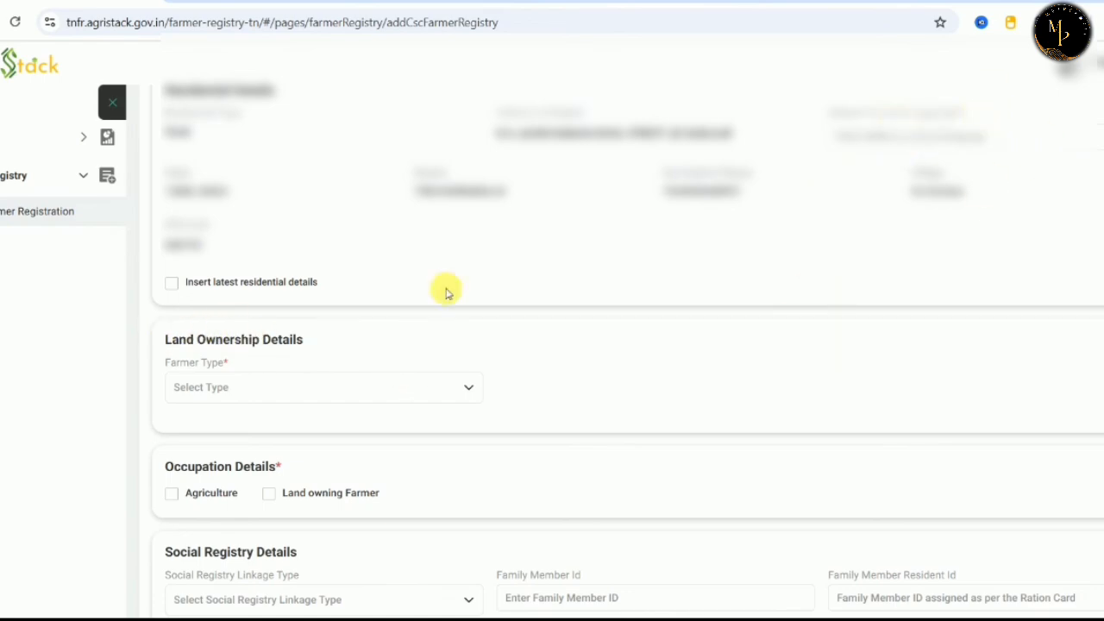
Set Farmer Type to Owner and bring the Land Details - Owned Land section into view.
click(365, 387)
click(343, 429)
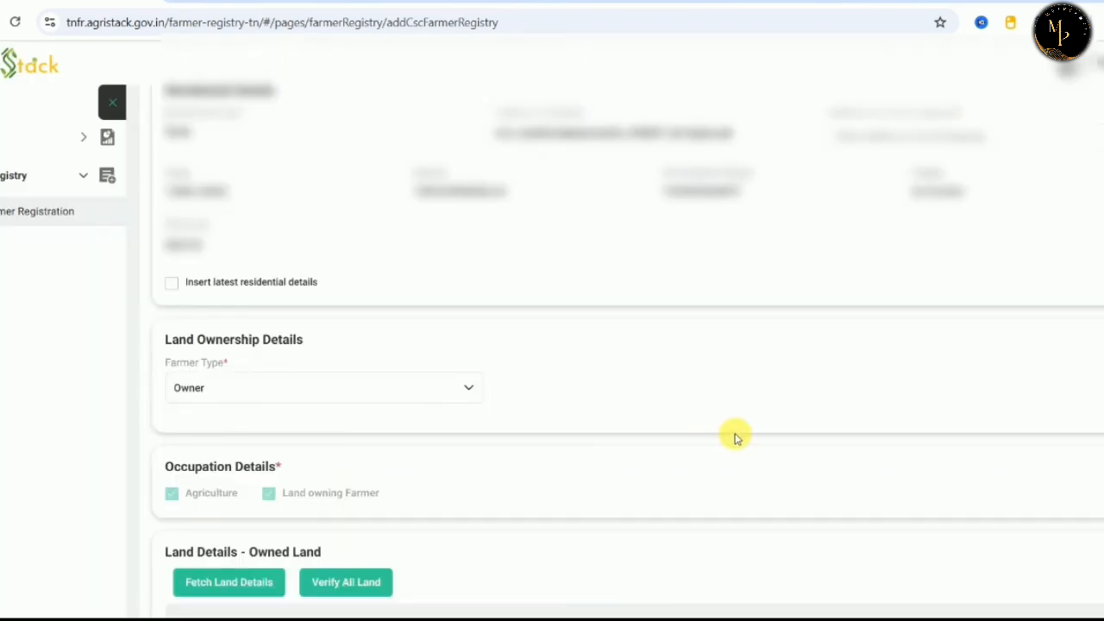
key(Down)
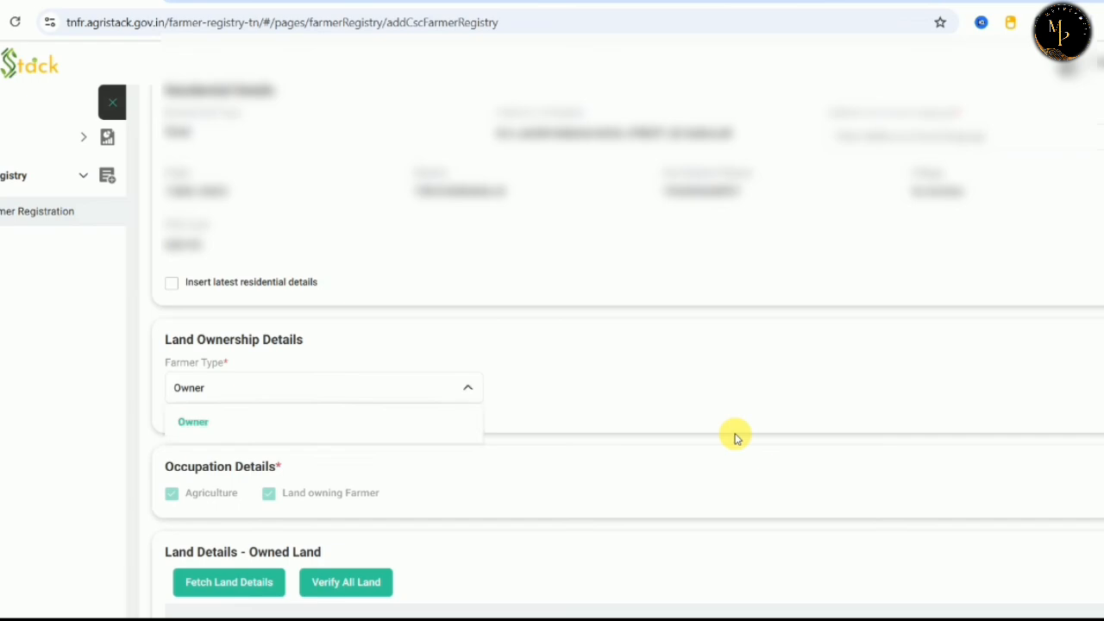
key(Escape)
click(736, 404)
scroll(736, 404, down, 4)
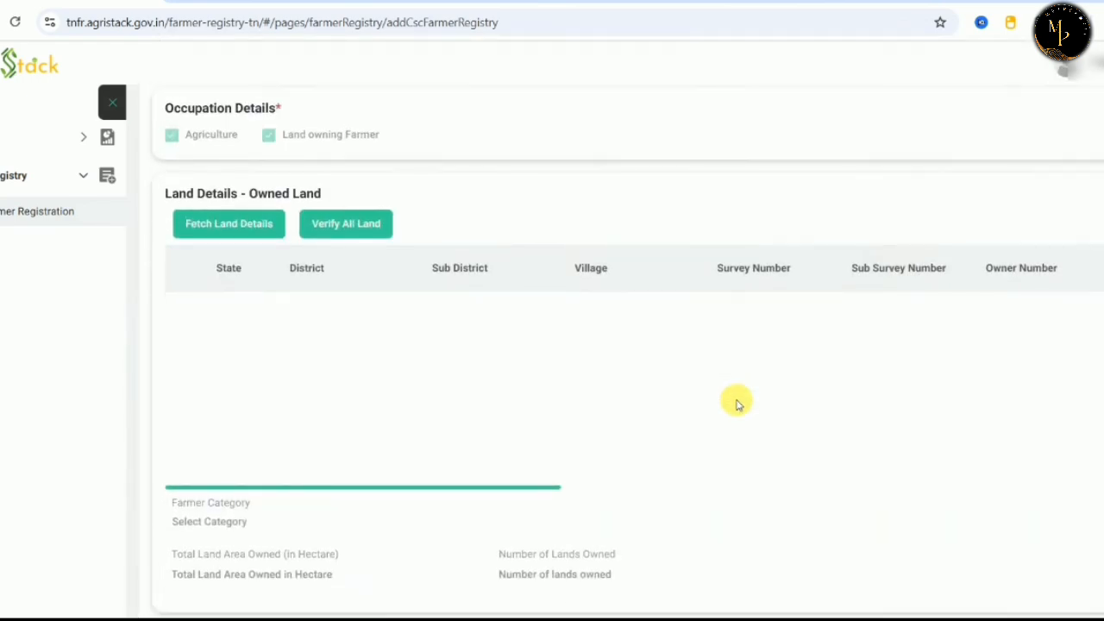
scroll(737, 404, down, 2)
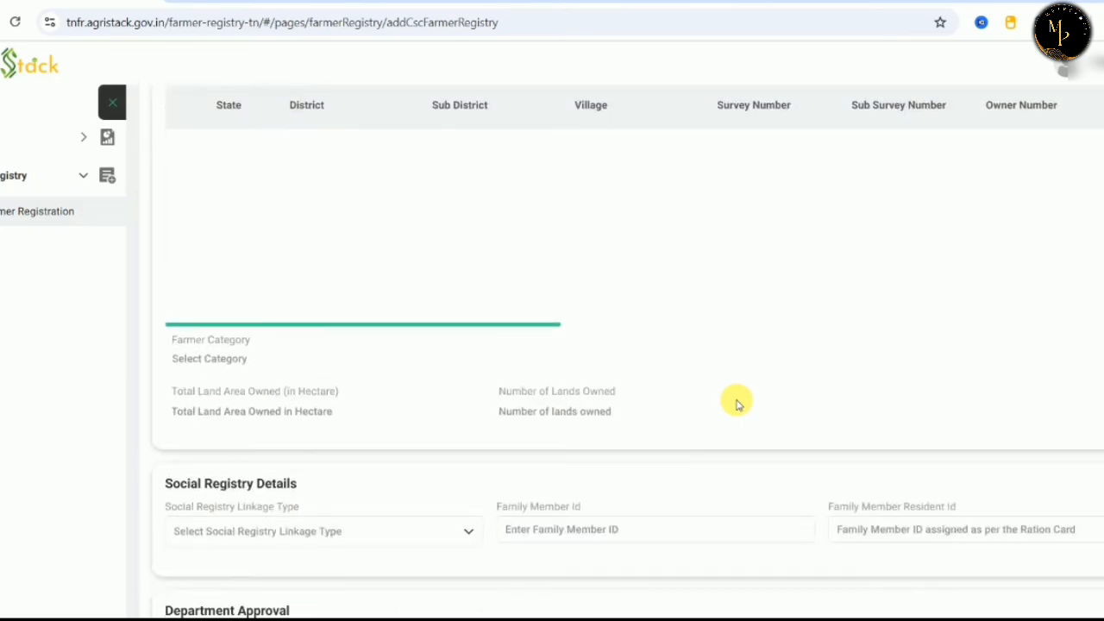
scroll(734, 400, up, 2)
In Fetch Land Details, select district TIRUVANNAMALAI, sub-district THANDRAMPET and village Se.Gudalur-632017.
click(228, 190)
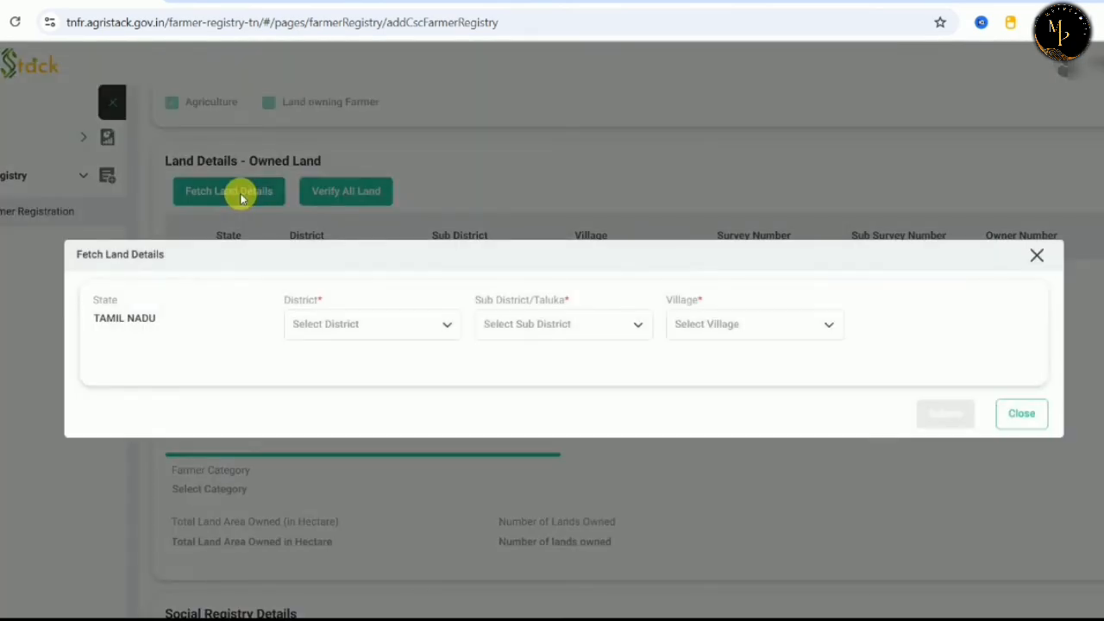
click(324, 324)
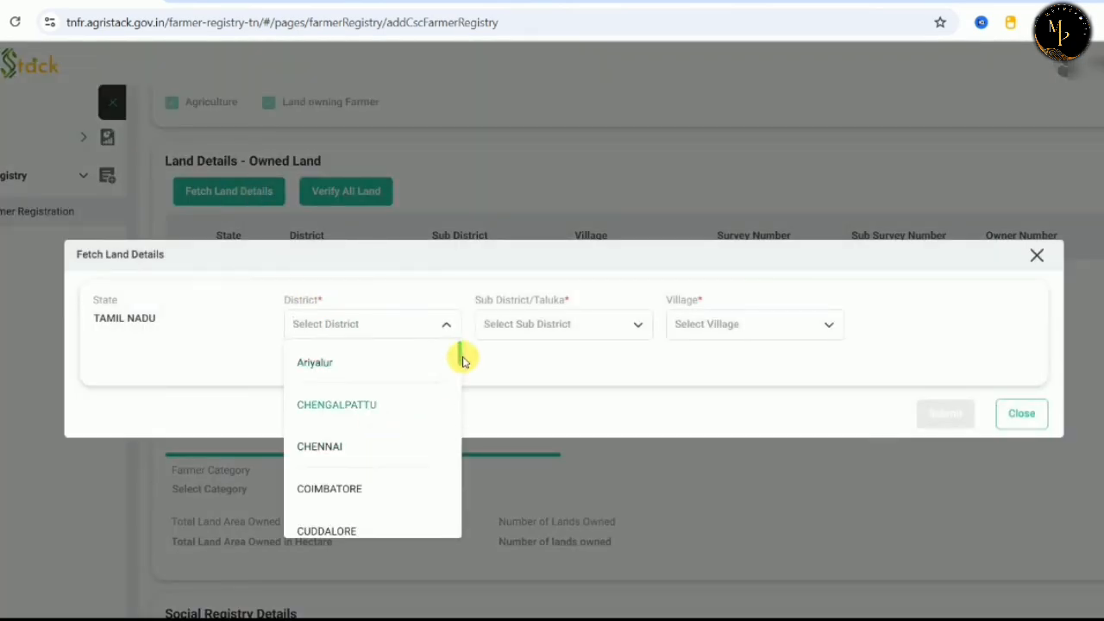
drag(463, 357, 470, 471)
click(410, 328)
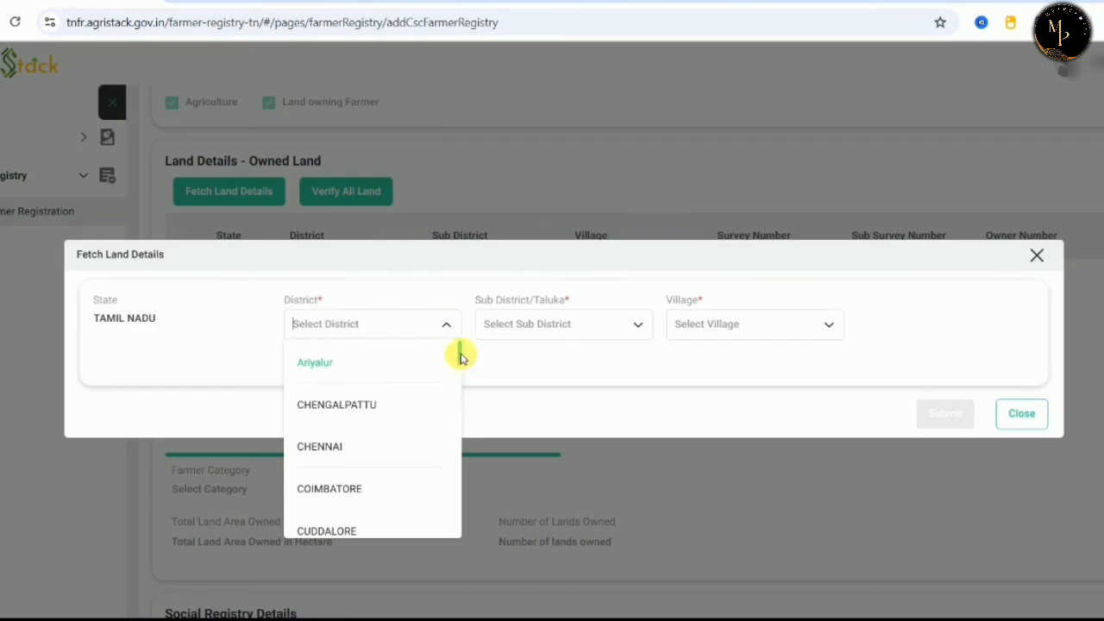
drag(456, 353, 455, 528)
scroll(451, 518, up, 2)
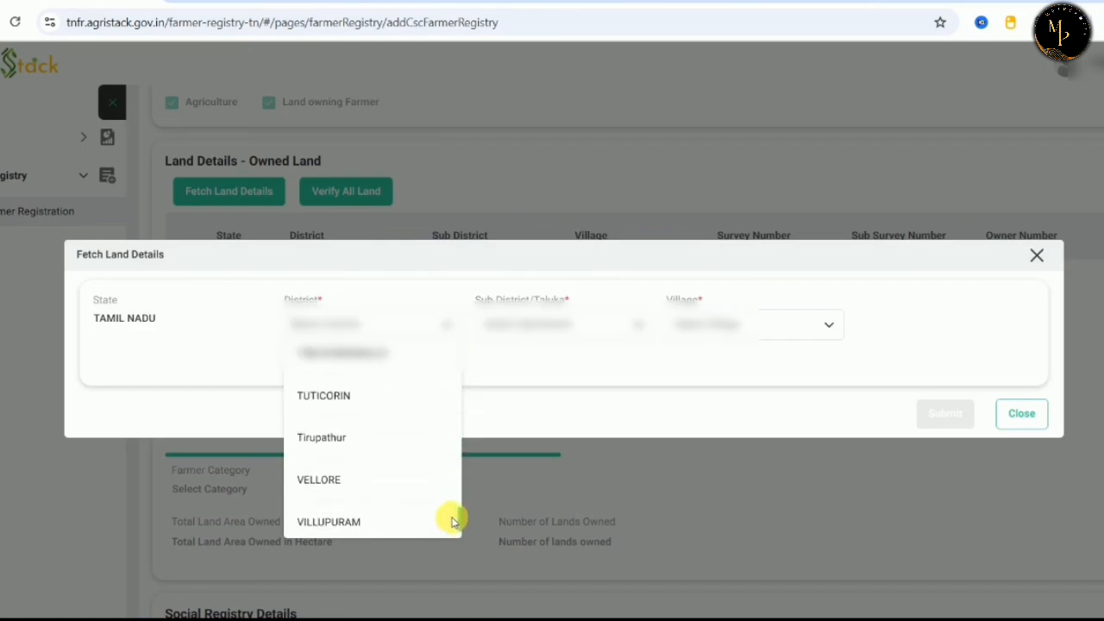
click(392, 459)
click(582, 325)
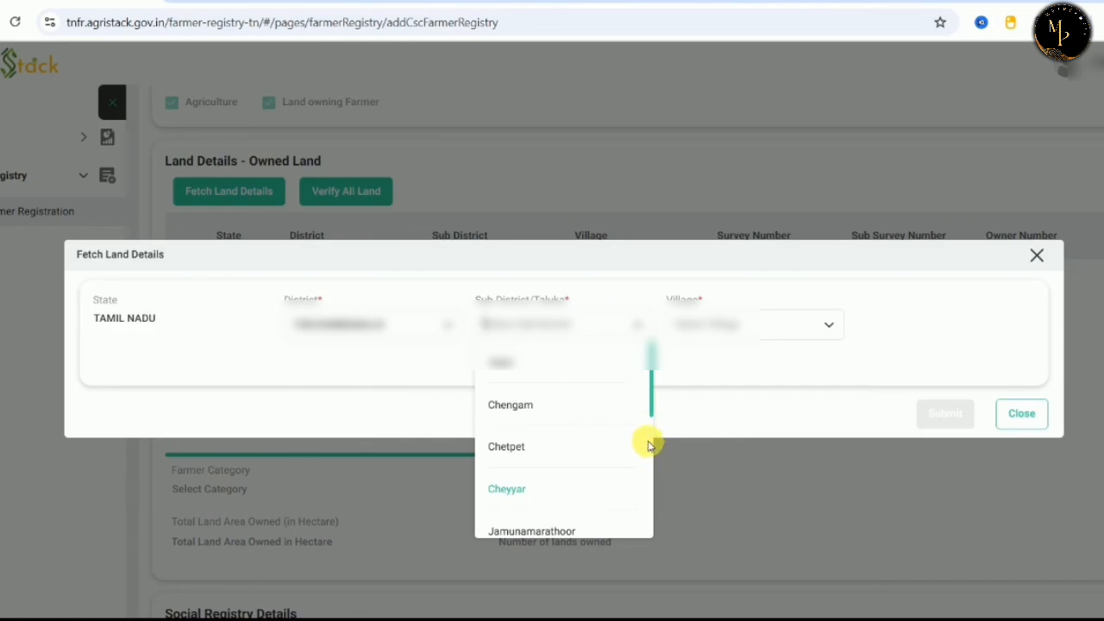
scroll(652, 455, down, 3)
click(585, 527)
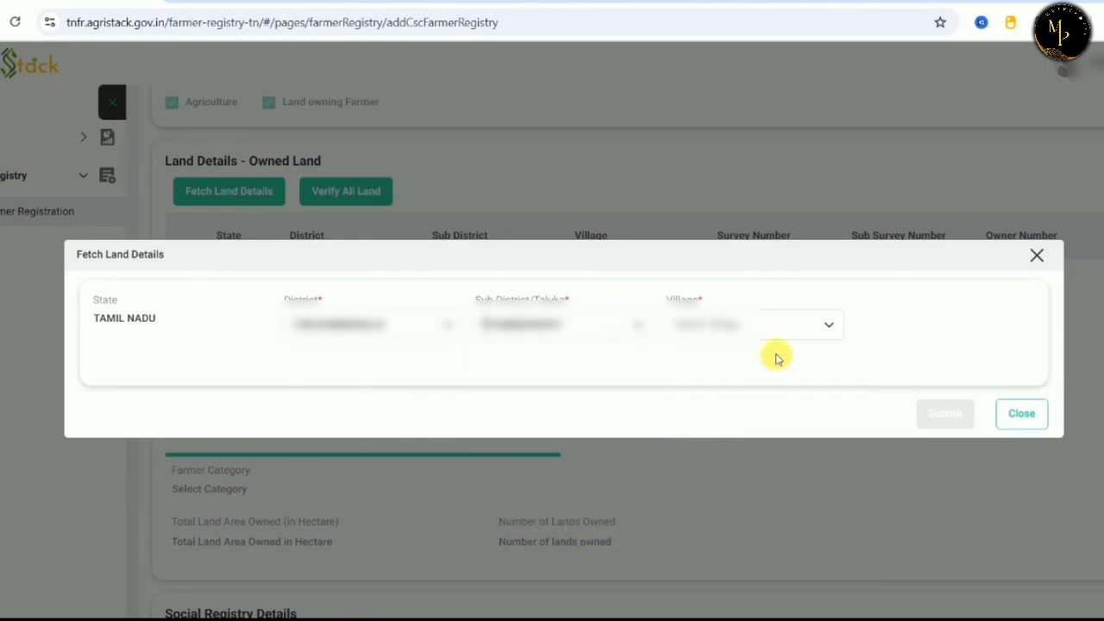
click(771, 322)
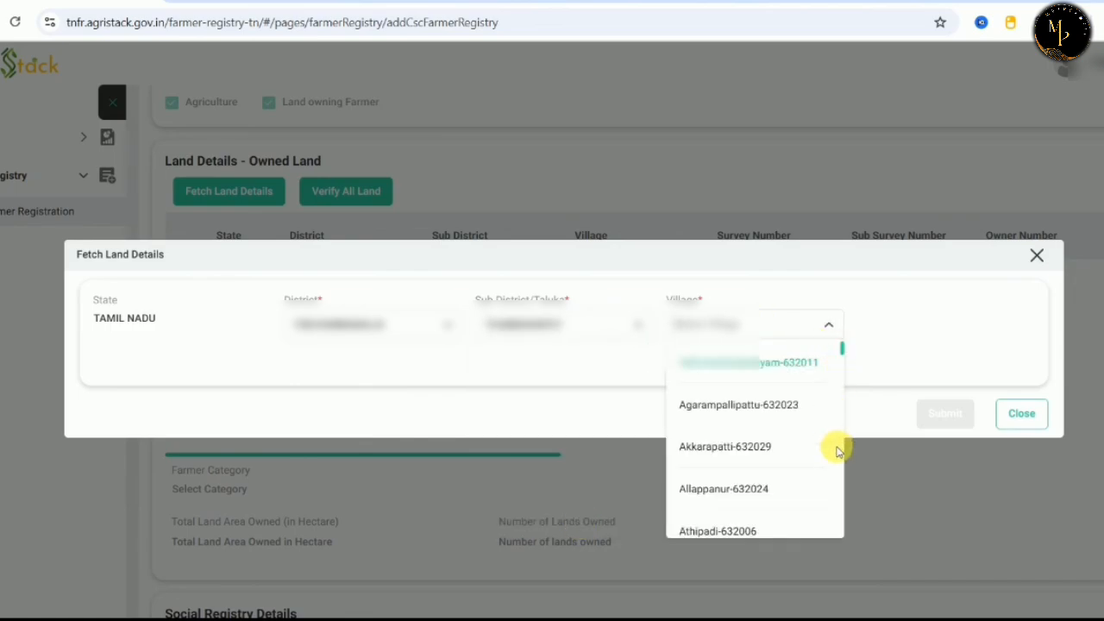
scroll(842, 368, down, 5)
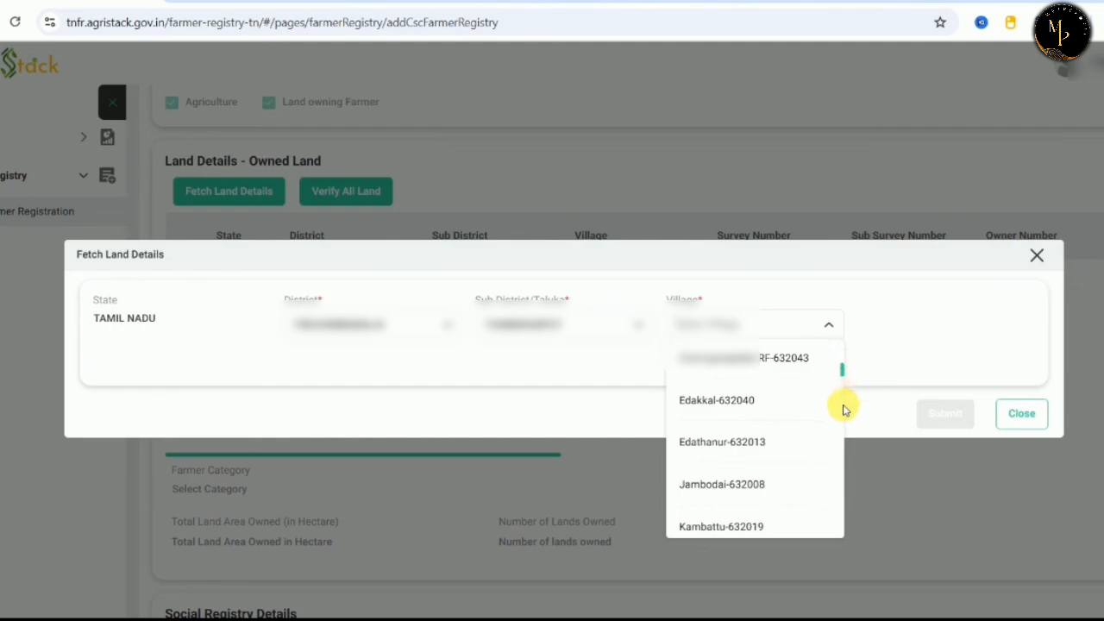
scroll(843, 431, down, 10)
scroll(843, 446, down, 10)
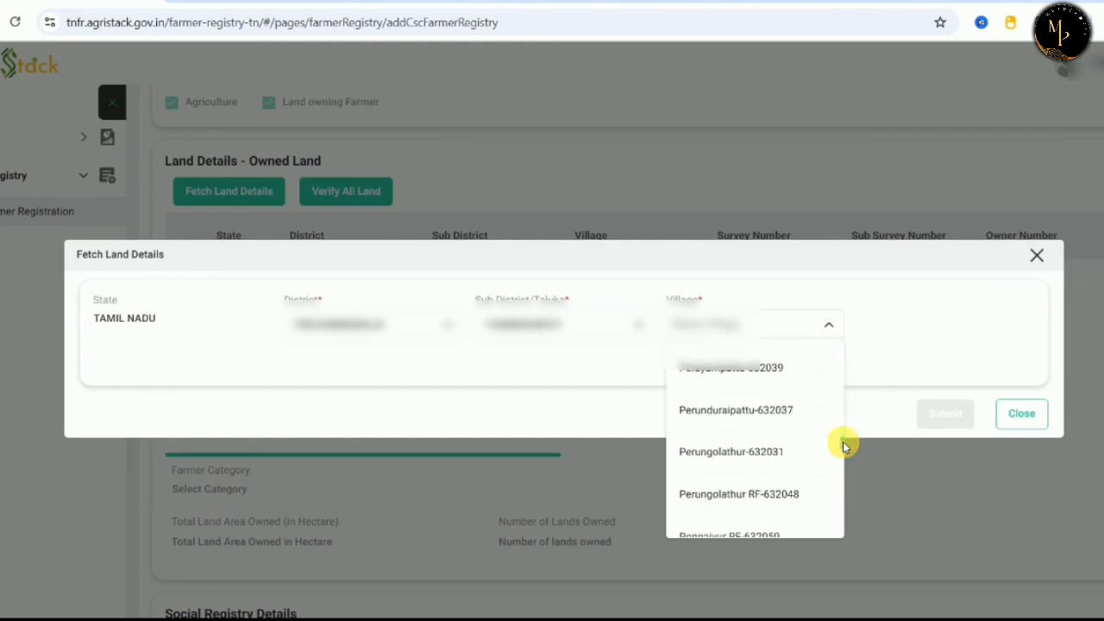
scroll(841, 486, down, 6)
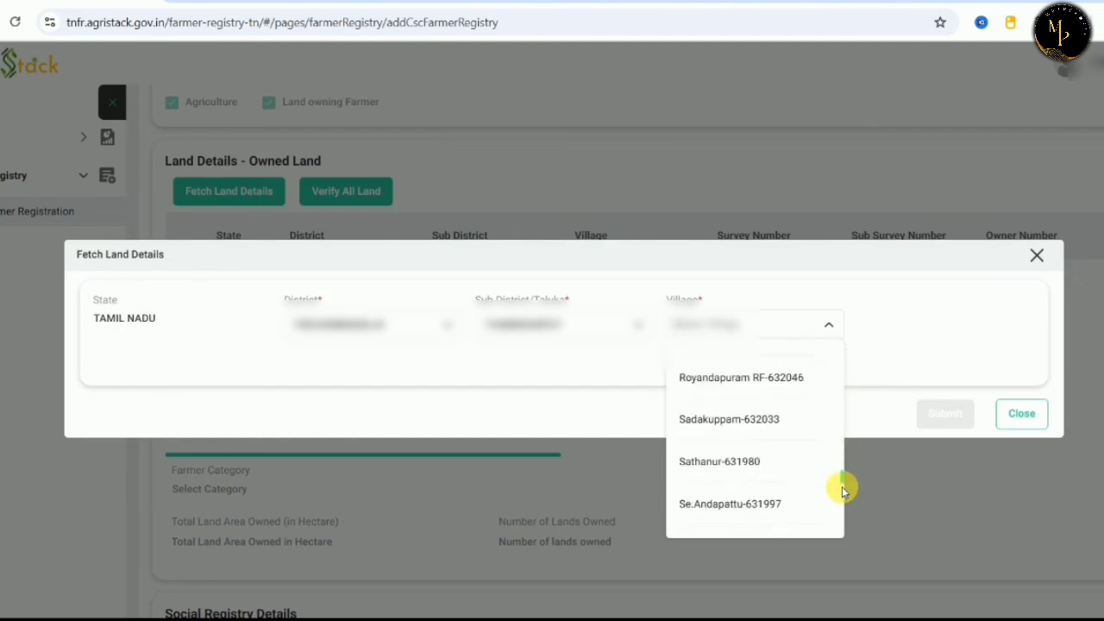
click(756, 375)
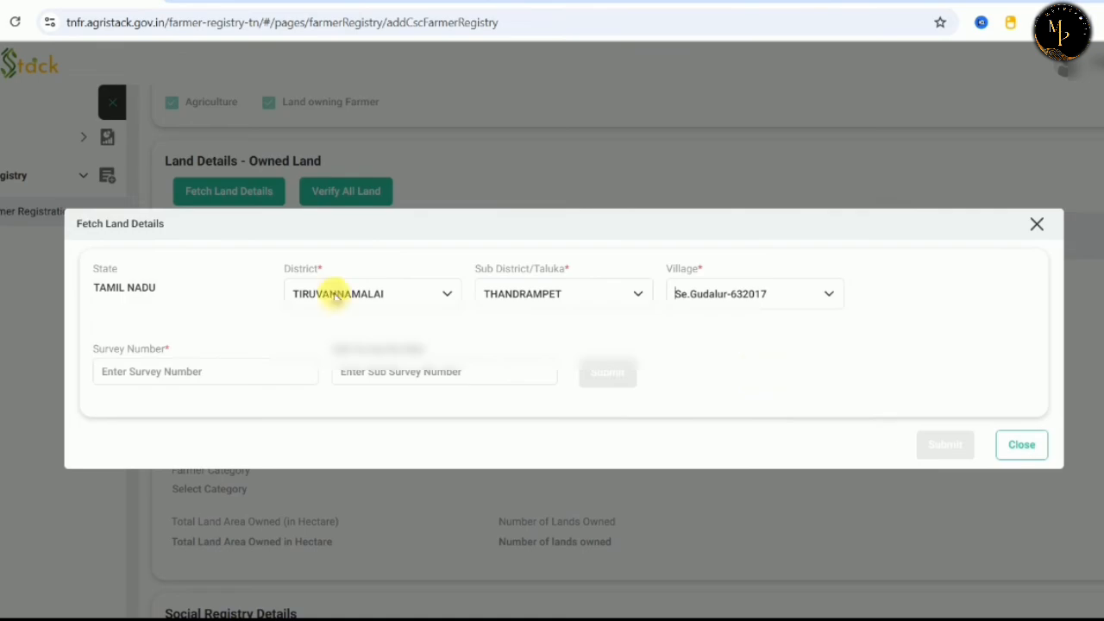
Submit survey number 10 with sub survey 1a, then close the land lookup.
click(197, 370)
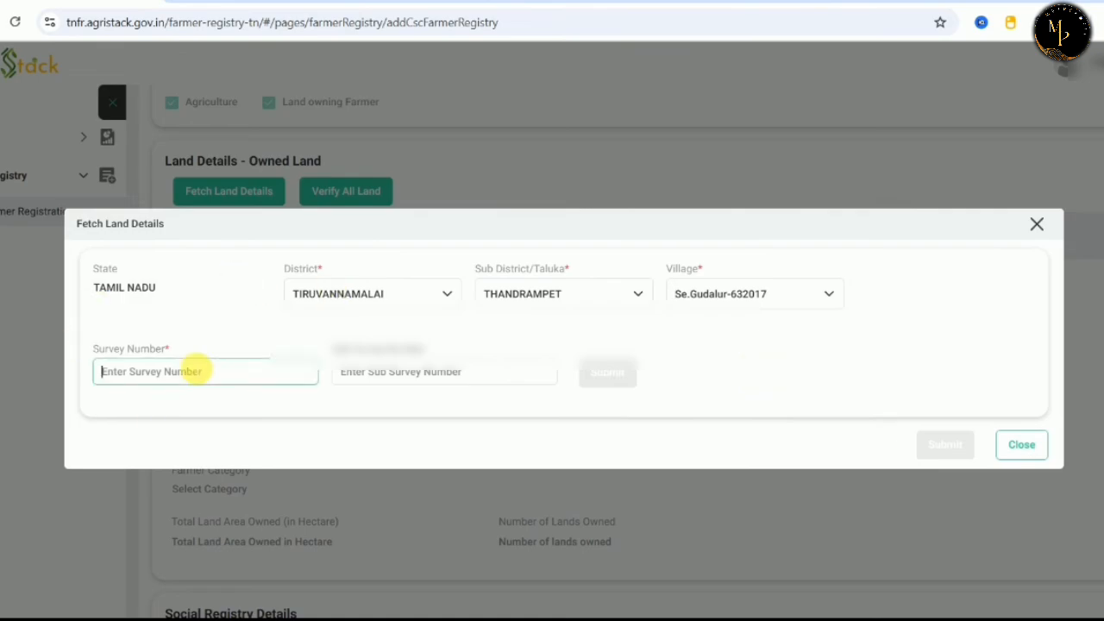
text(10)
click(470, 375)
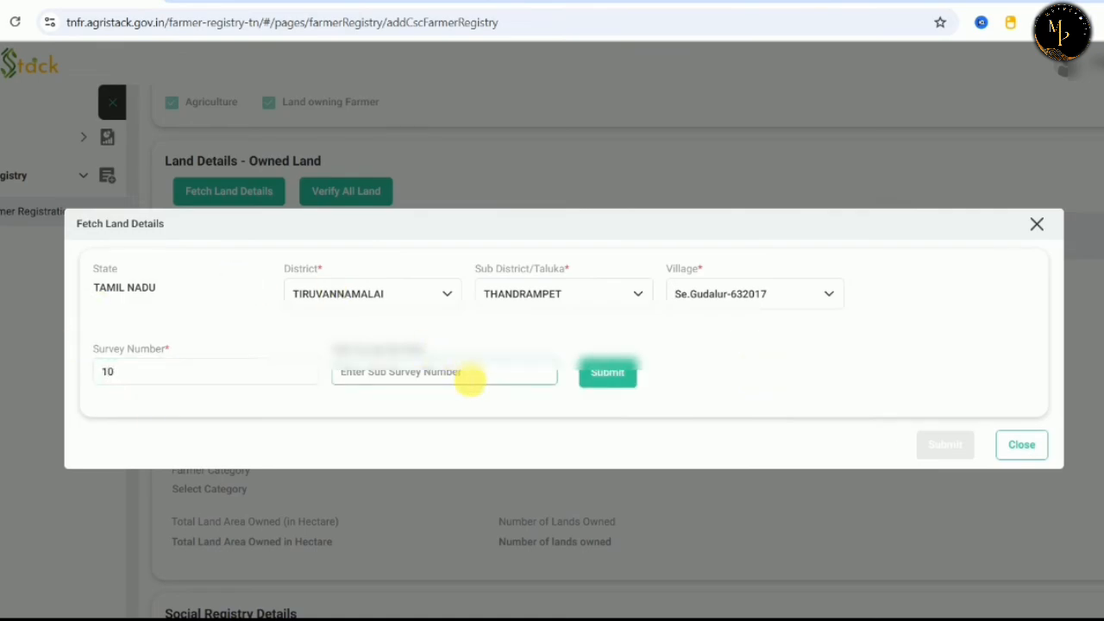
text(1a)
click(605, 373)
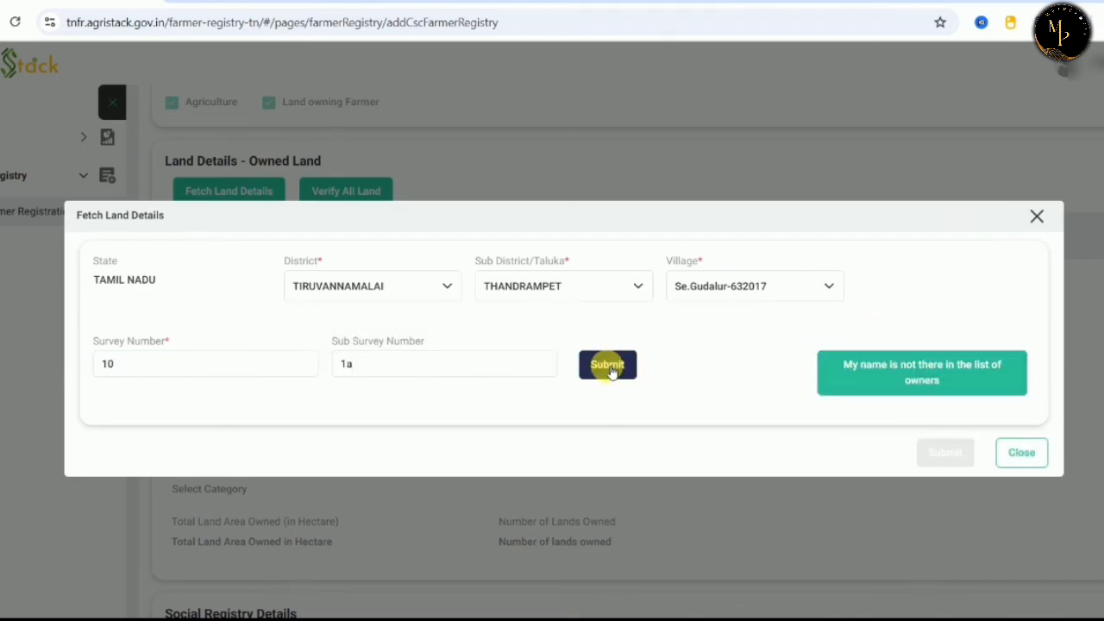
click(1021, 452)
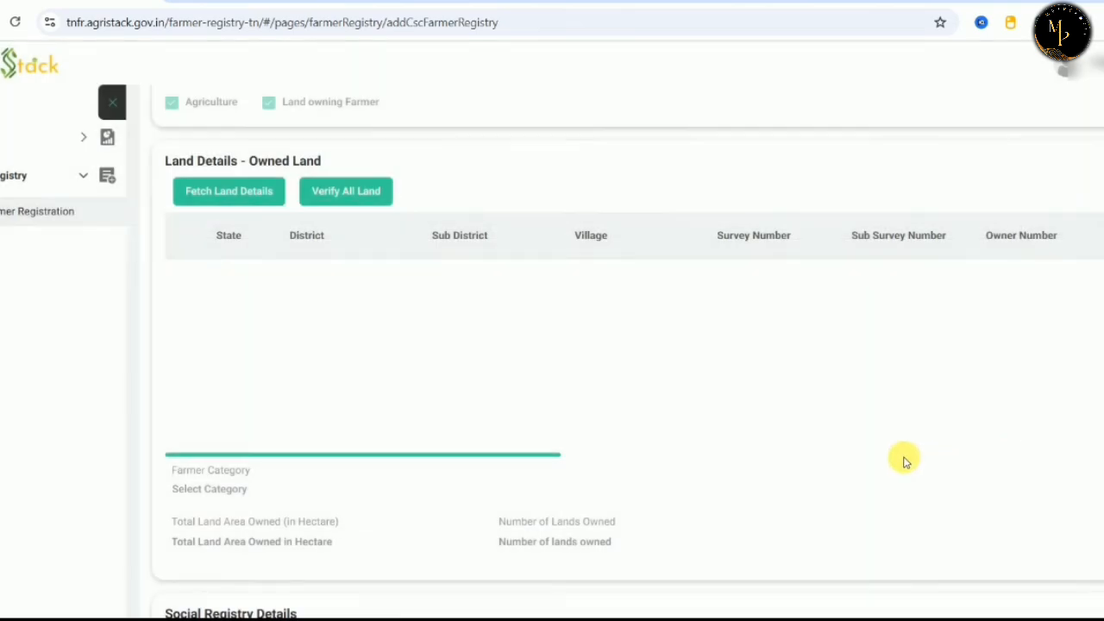
Set Social Registry Linkage Type to PDS/Ration Card.
scroll(904, 461, down, 5)
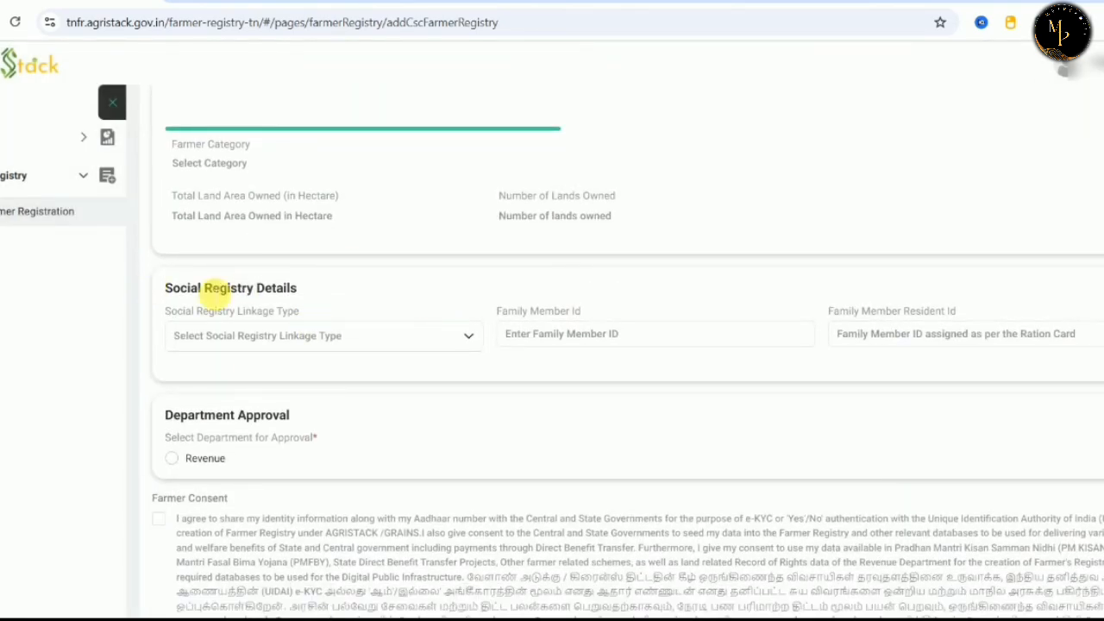
click(231, 333)
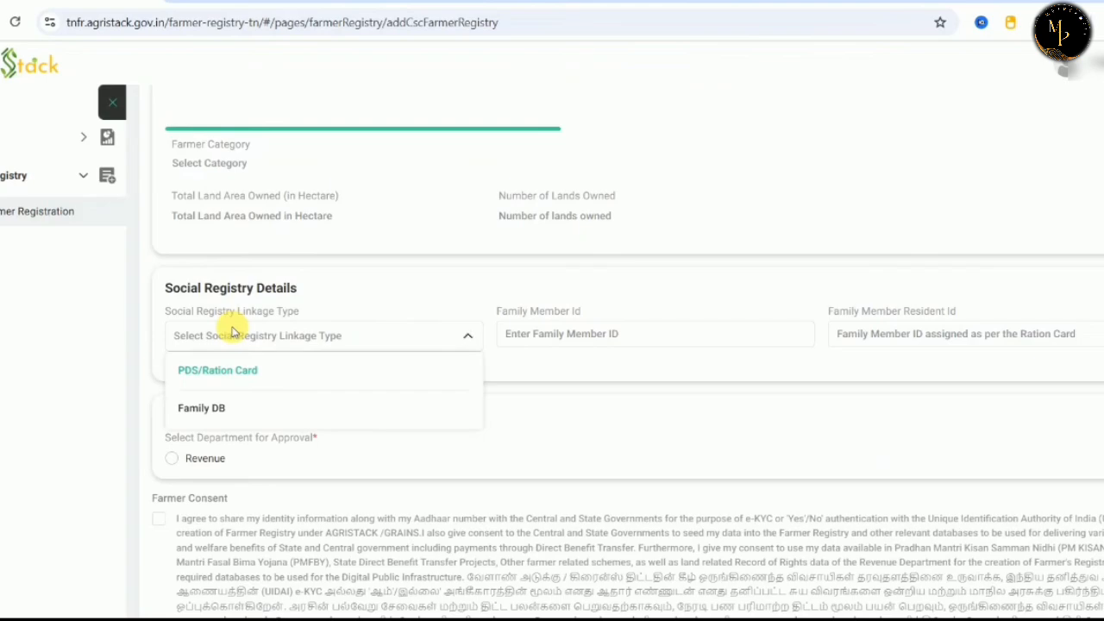
click(239, 373)
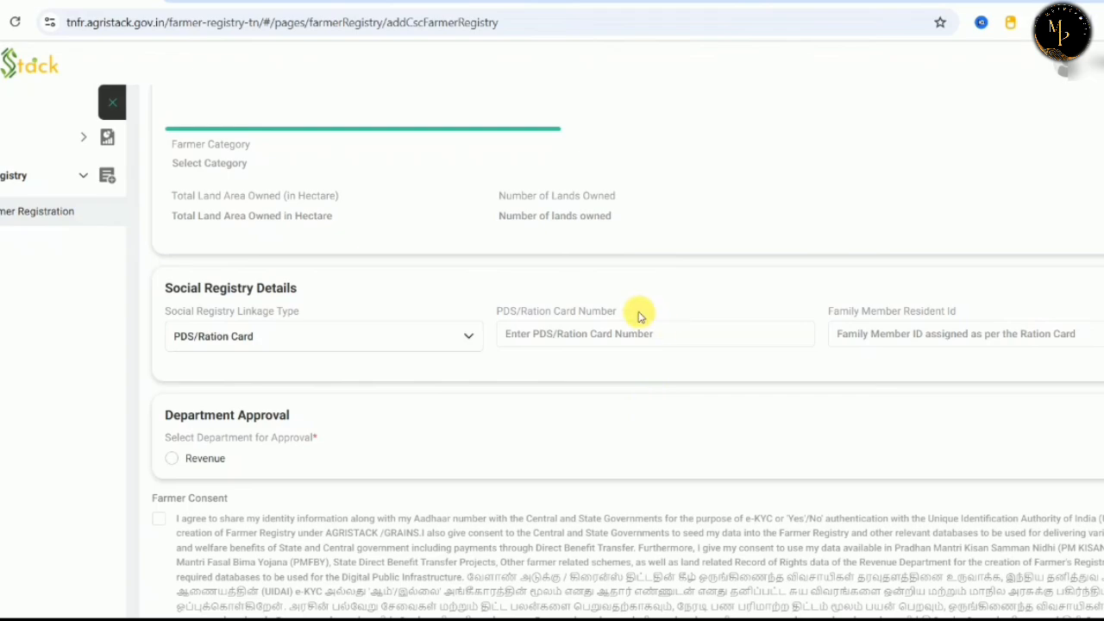
Choose Revenue as the approving department and tick the Operator Declaration checkbox.
scroll(592, 407, down, 2)
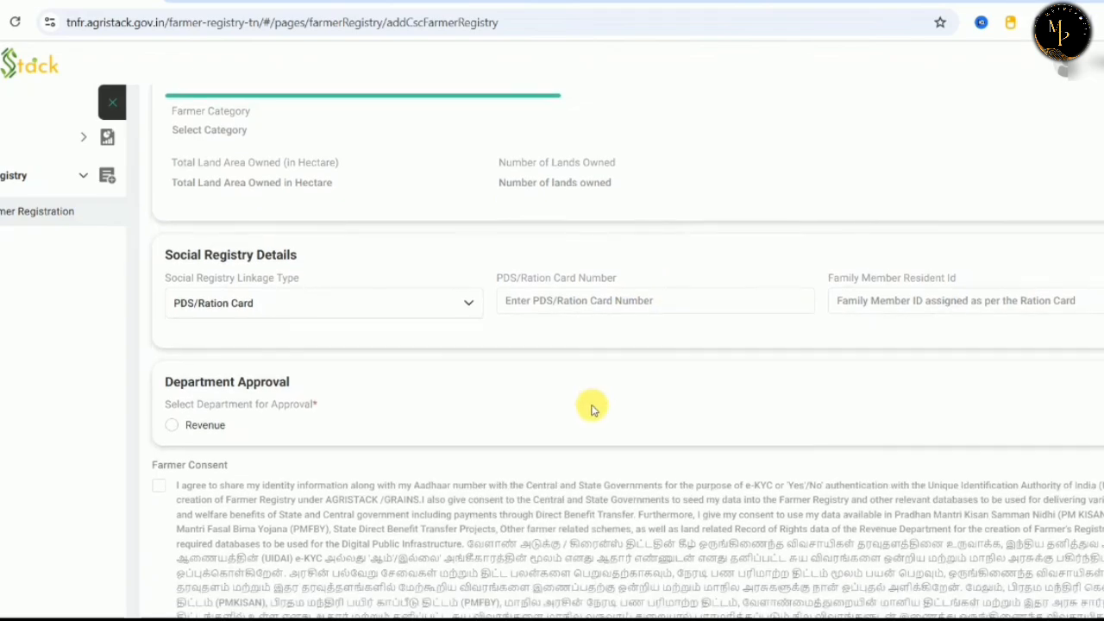
click(171, 262)
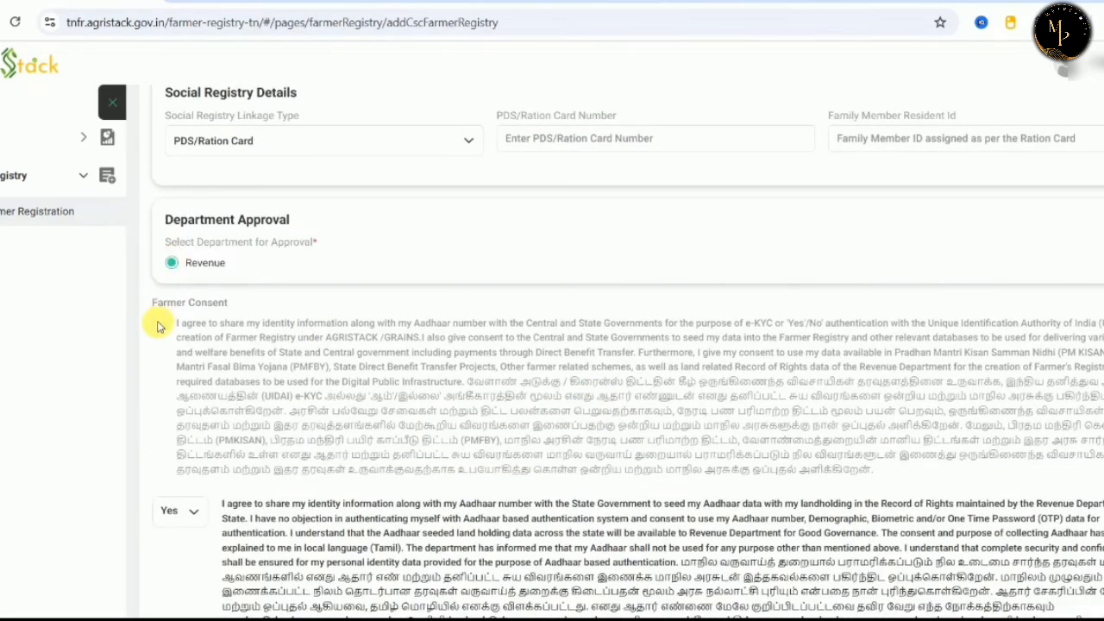
scroll(226, 370, down, 2)
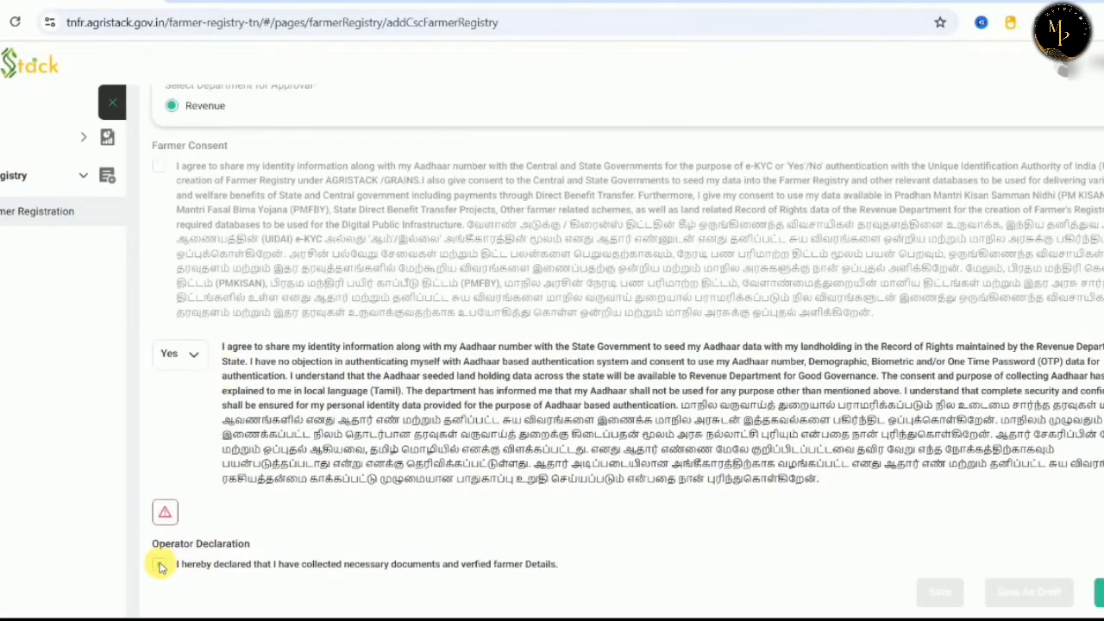
click(160, 566)
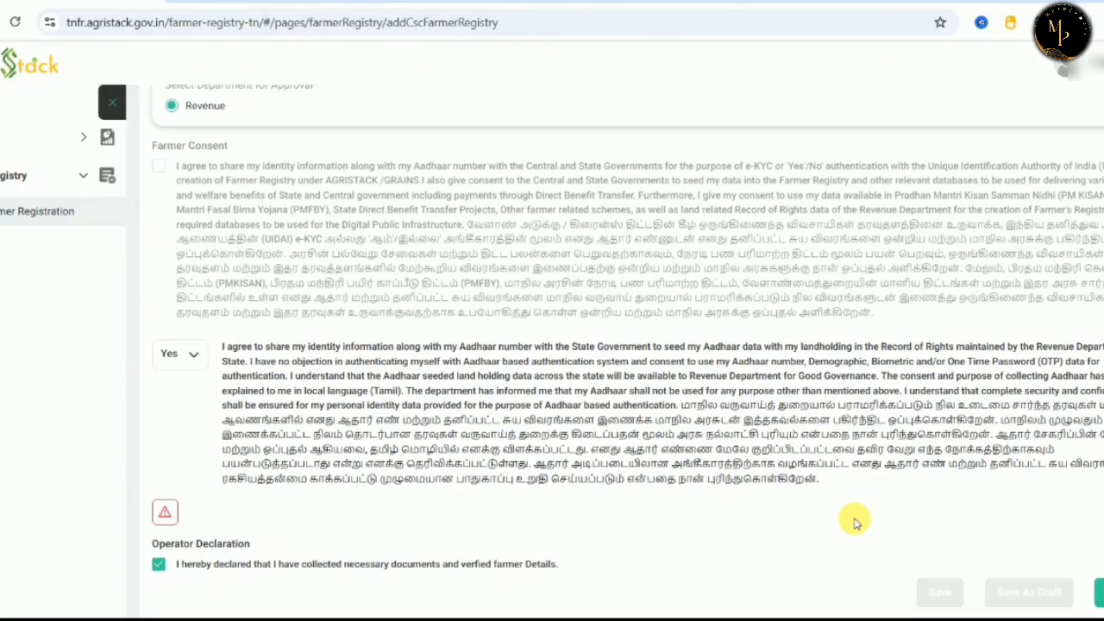
scroll(853, 522, up, 10)
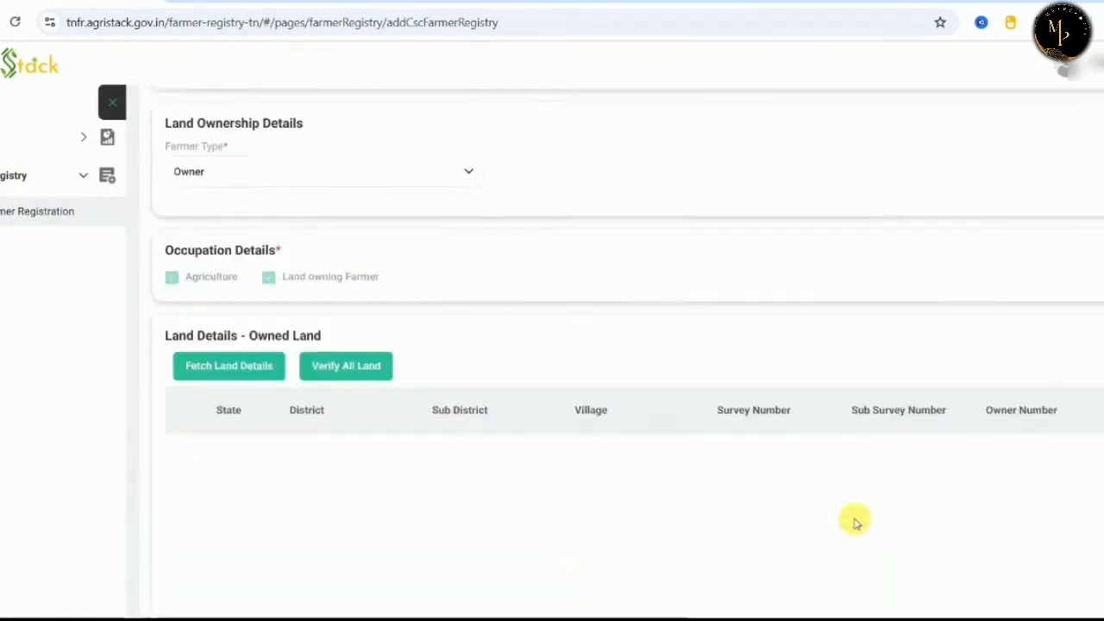
scroll(854, 522, up, 1)
scroll(351, 513, down, 5)
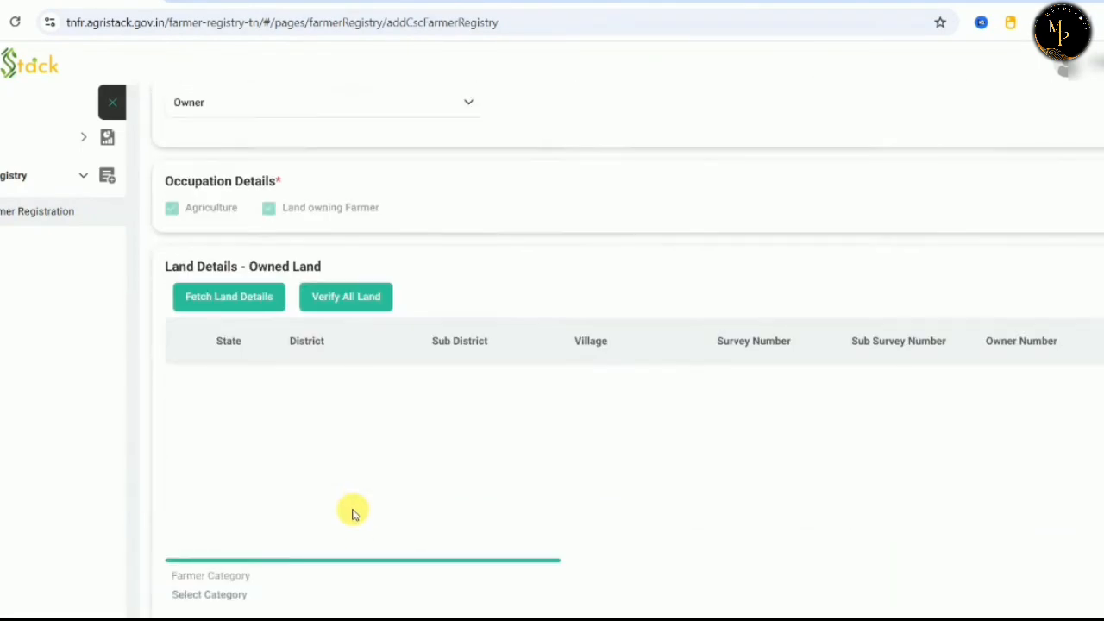